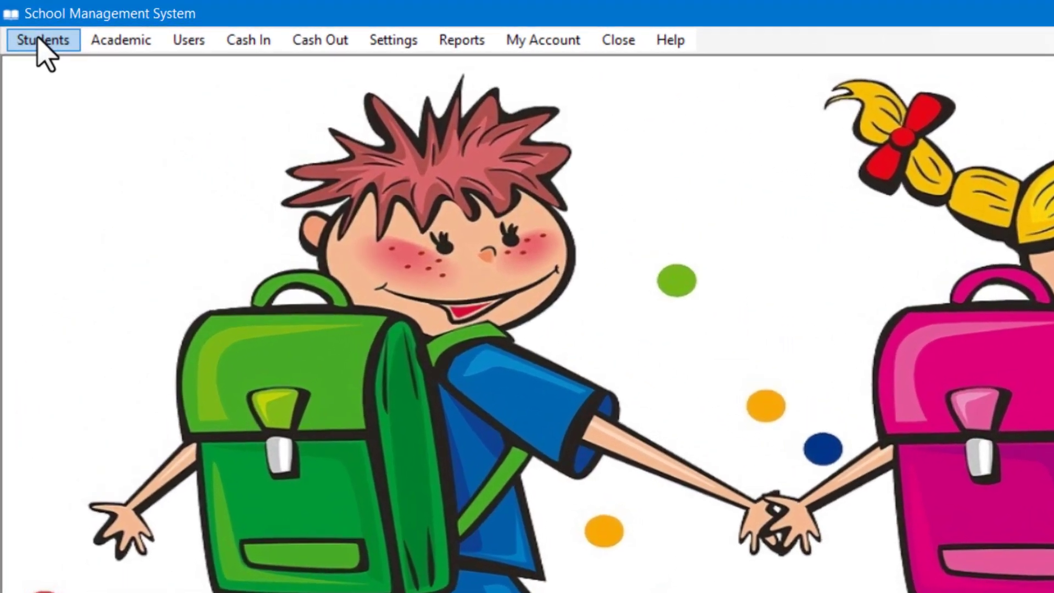
Go to Students > Manage Guardians and highlight the Relations option.
click(42, 44)
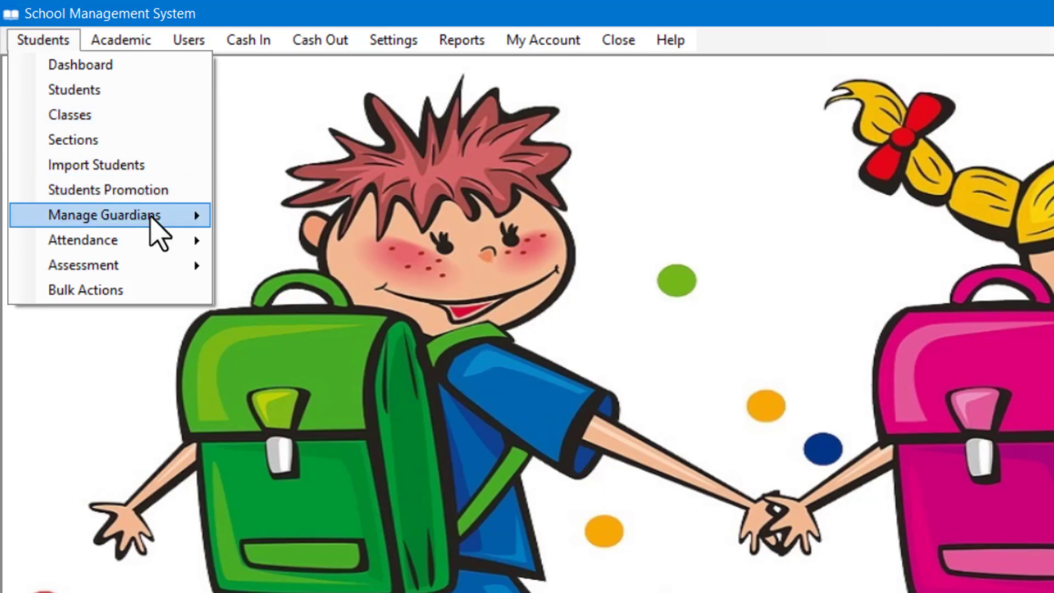
mouse_move(152, 218)
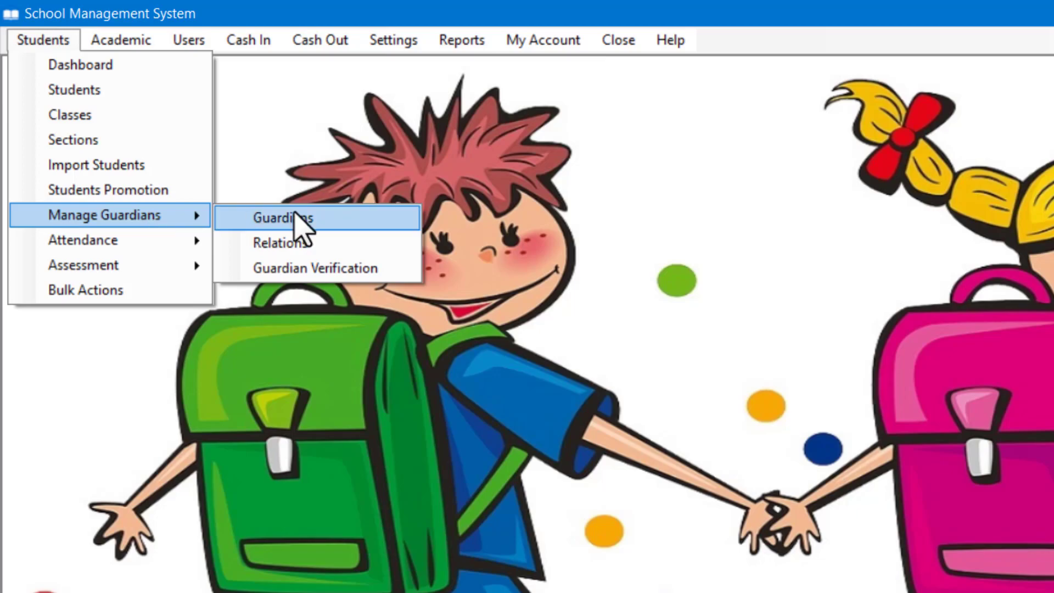
key(Down)
key(Down)
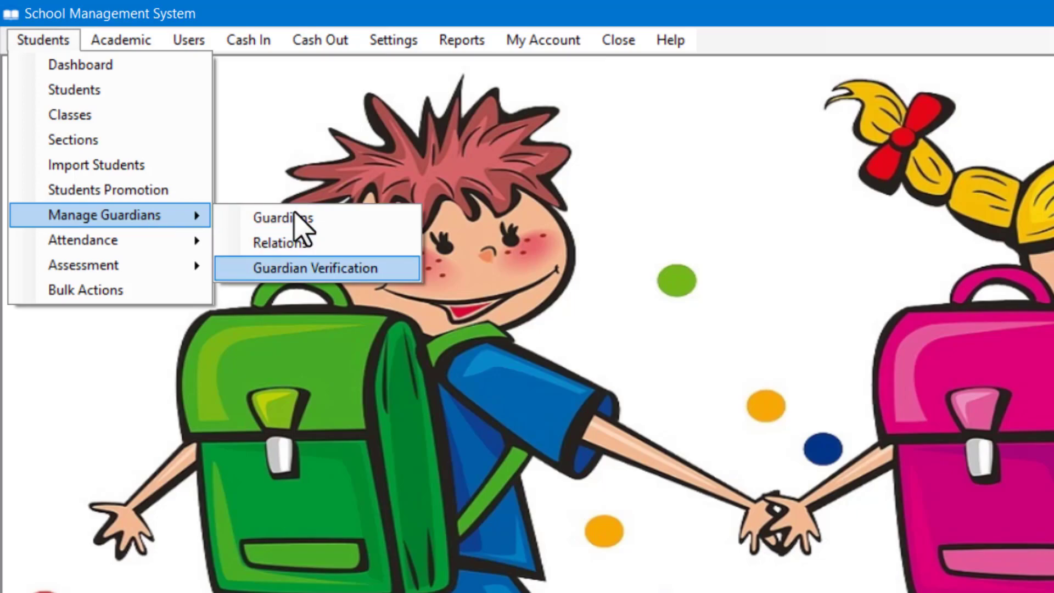
key(Up)
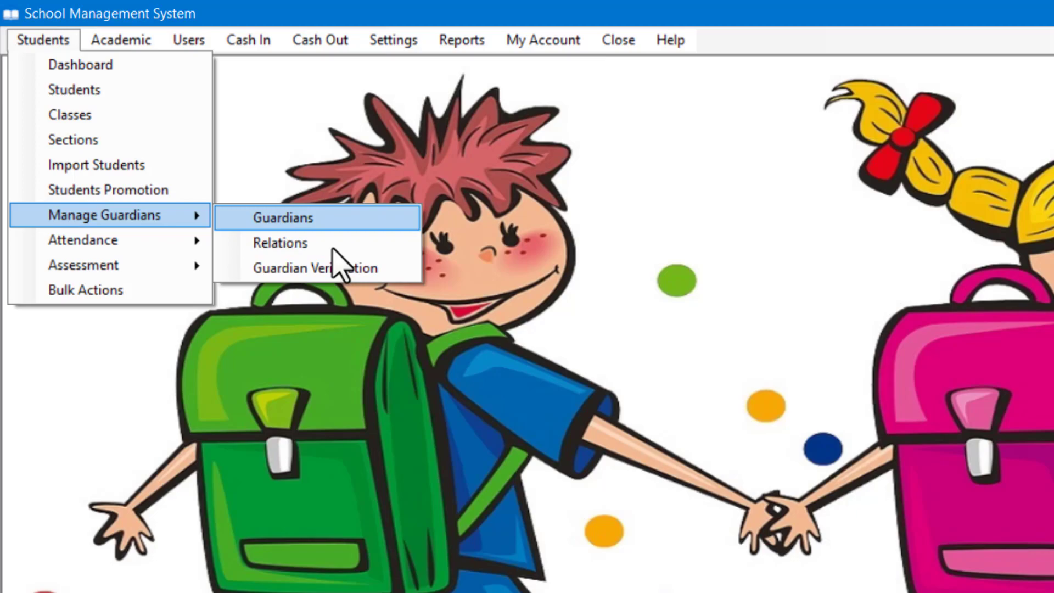
key(Down)
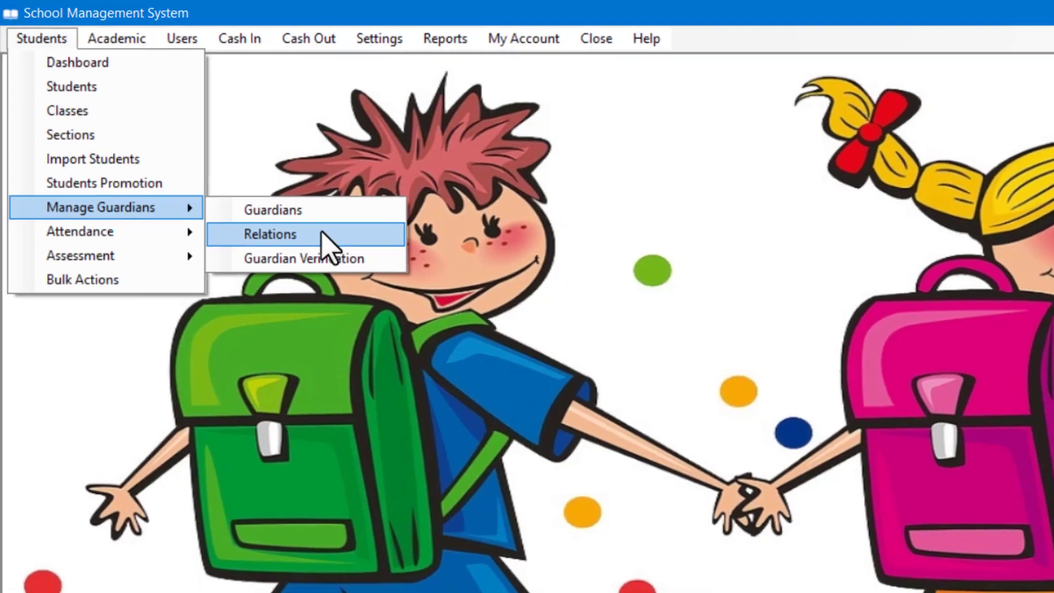
Open the Relations form and add the relations Father and Mother.
click(334, 242)
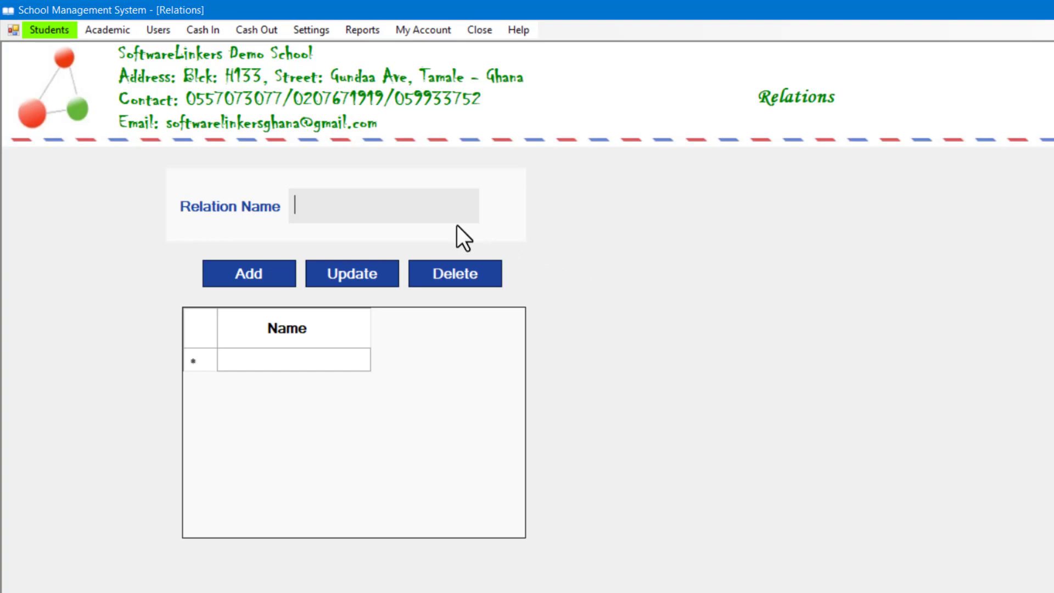
text(Father)
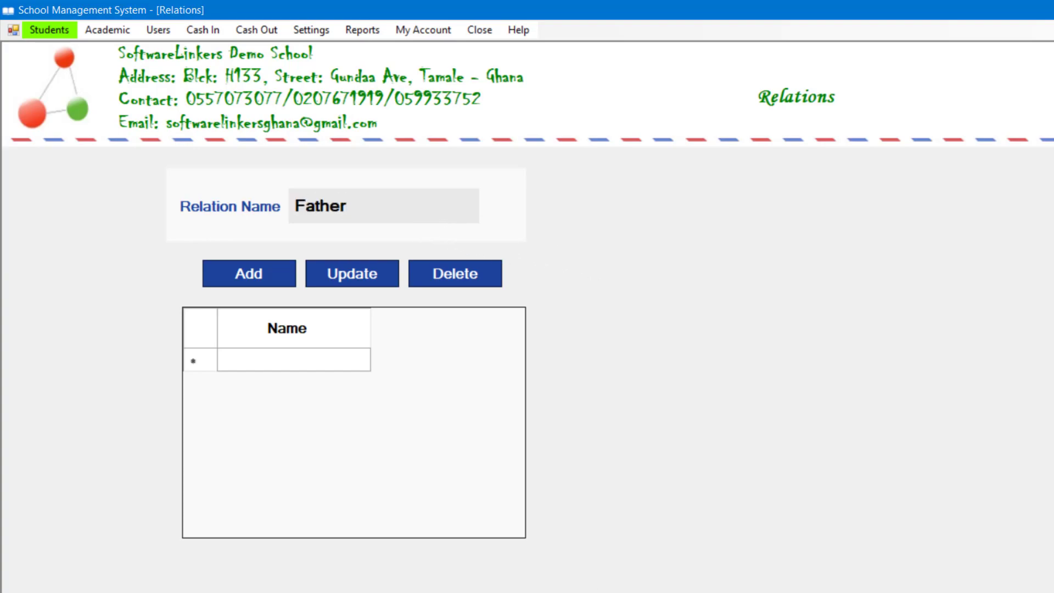
click(277, 271)
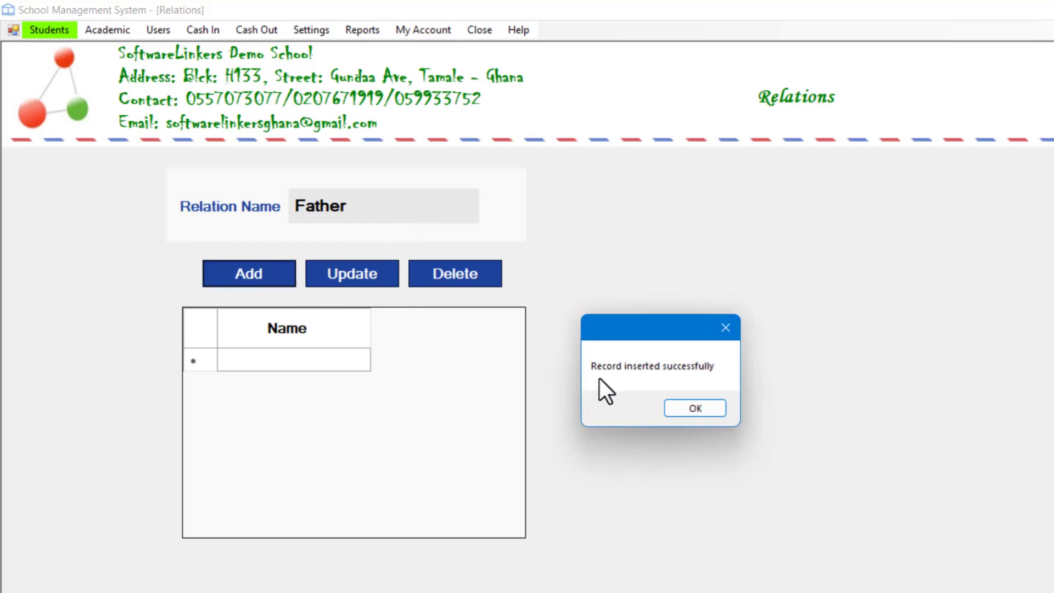
click(693, 408)
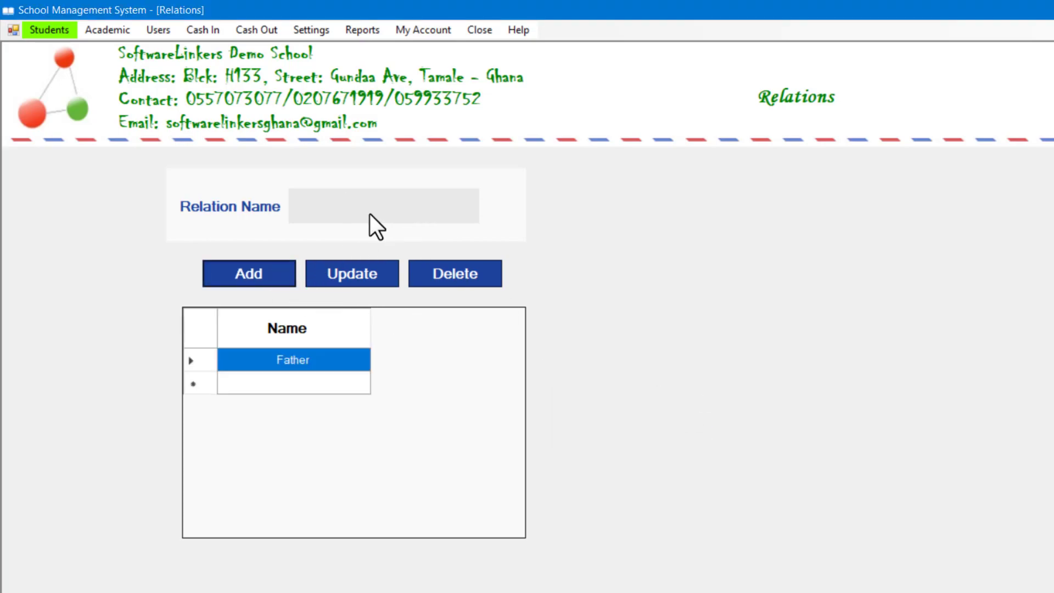
click(347, 211)
text(Mother)
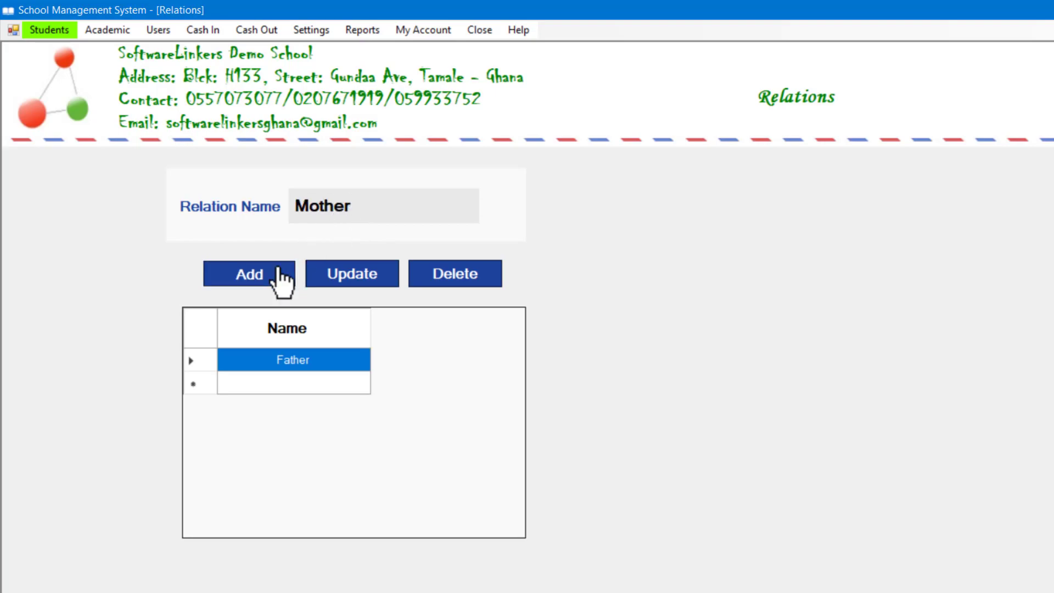
click(280, 277)
key(Return)
Add Sister and Brother as relation names.
click(318, 200)
text(Sister)
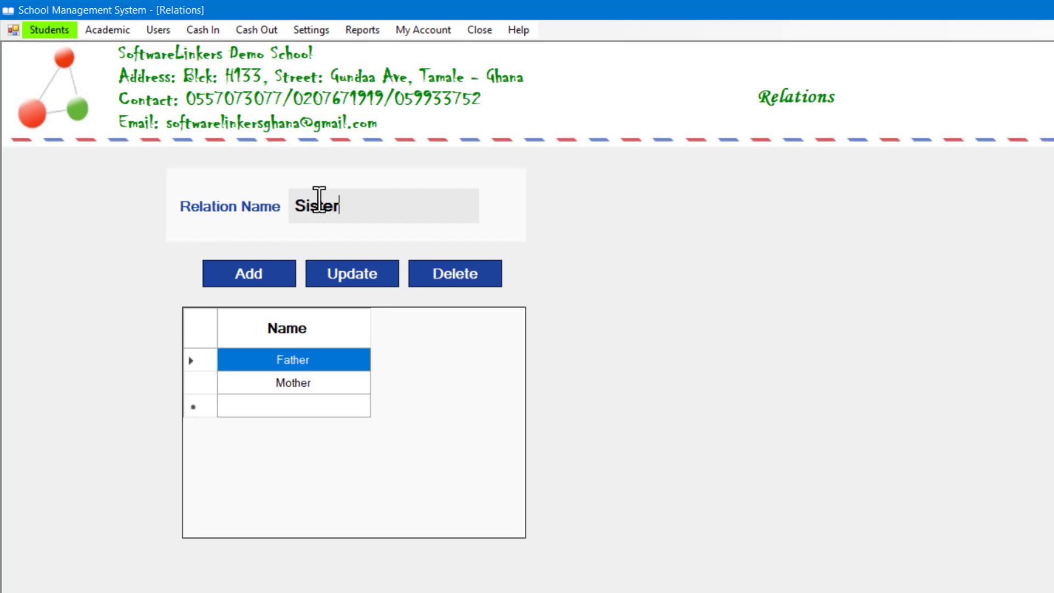
click(282, 277)
key(Return)
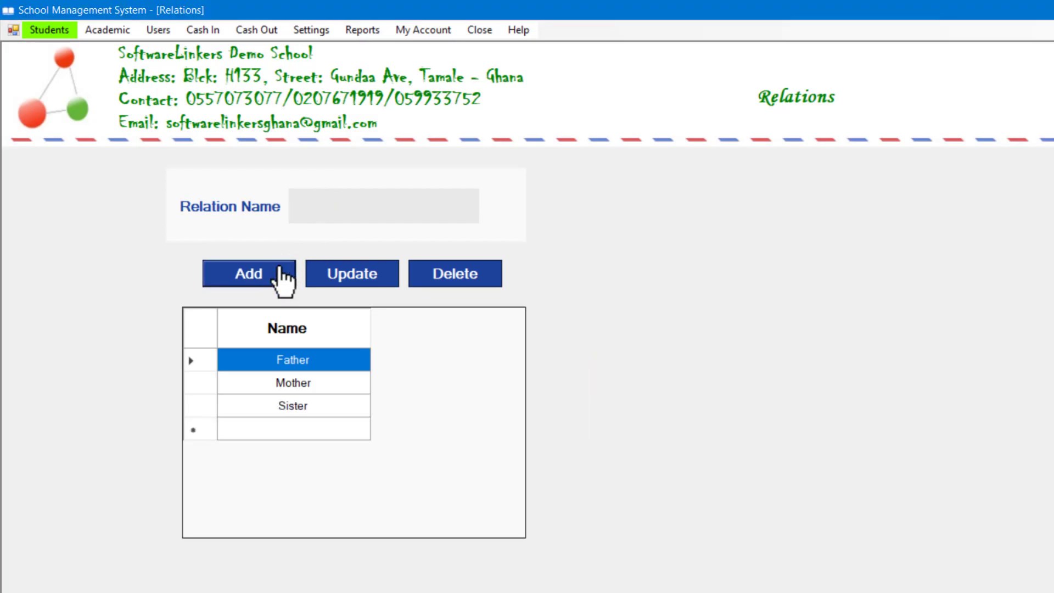
click(341, 203)
text(B)
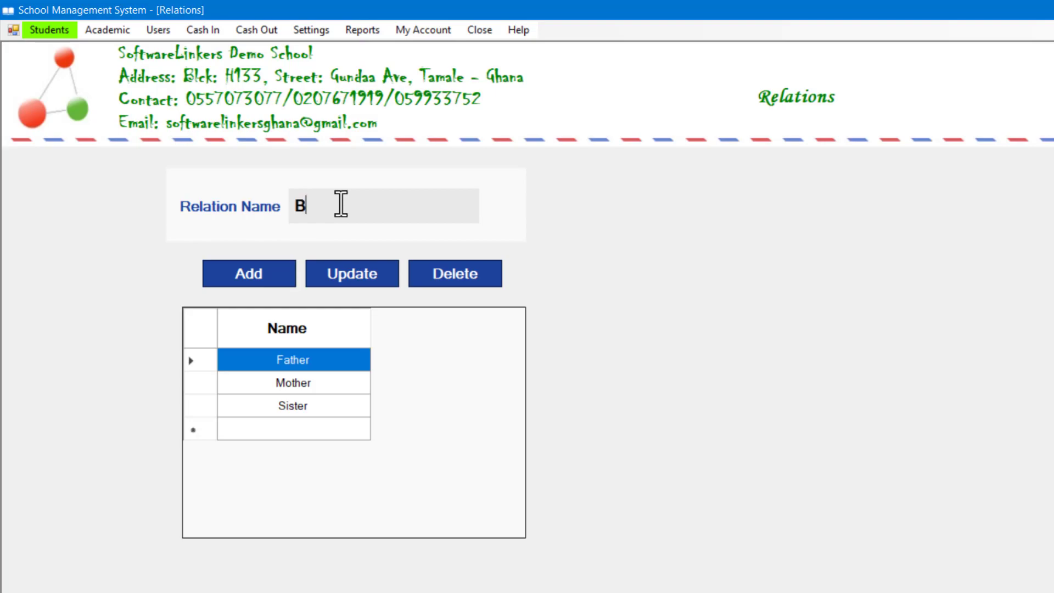
text(rother)
click(286, 277)
key(Return)
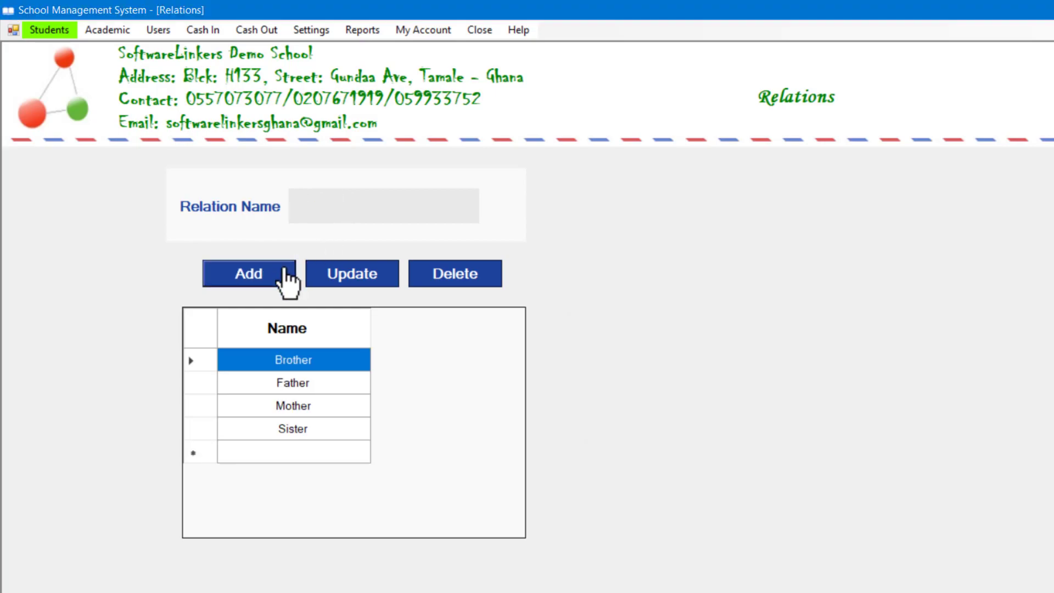
Add Uncle and Auntie as relation names.
click(351, 199)
text(Uncle)
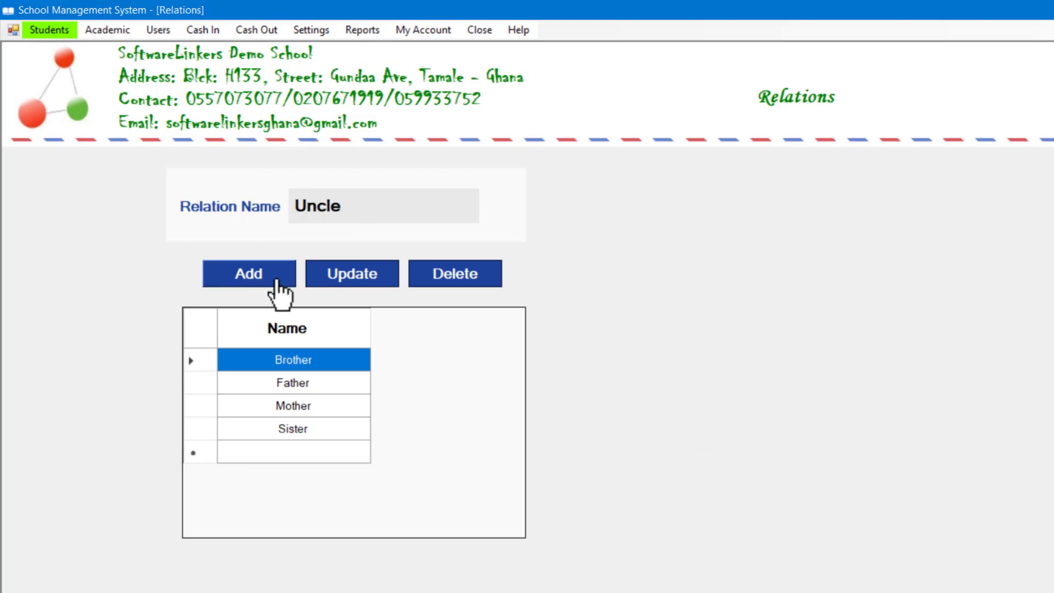
click(281, 278)
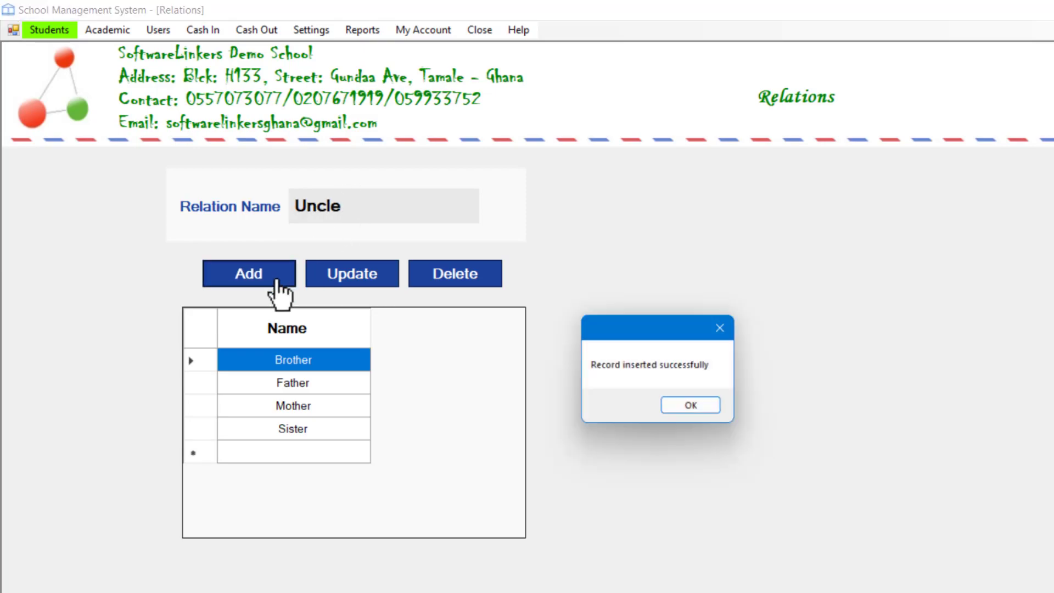
click(683, 407)
click(328, 203)
text(Auntie)
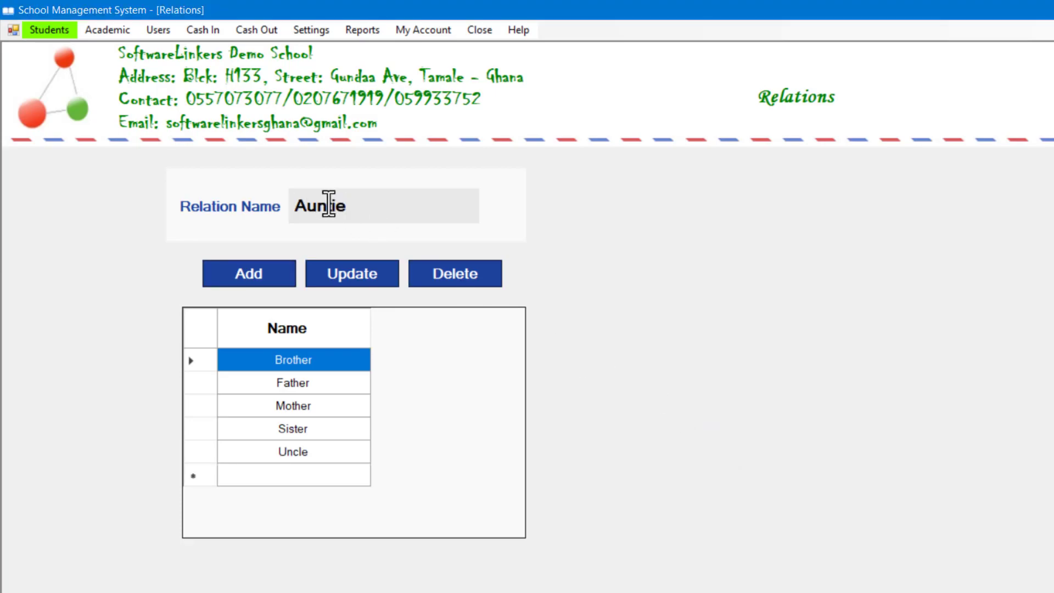
click(256, 280)
key(Return)
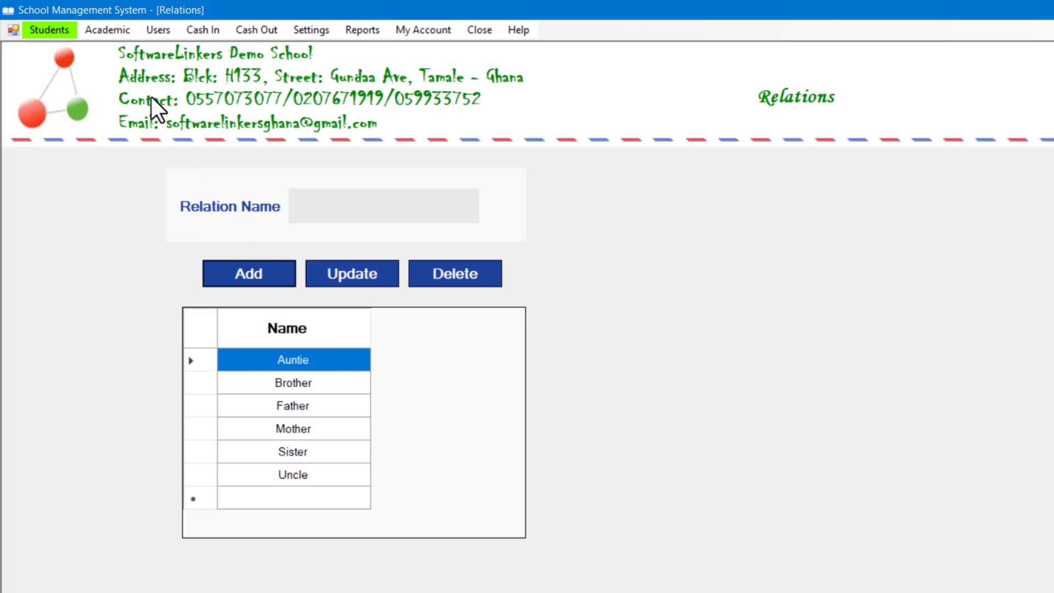
Open the Guardians screen from the Students menu and start a New Guardian entry.
click(48, 37)
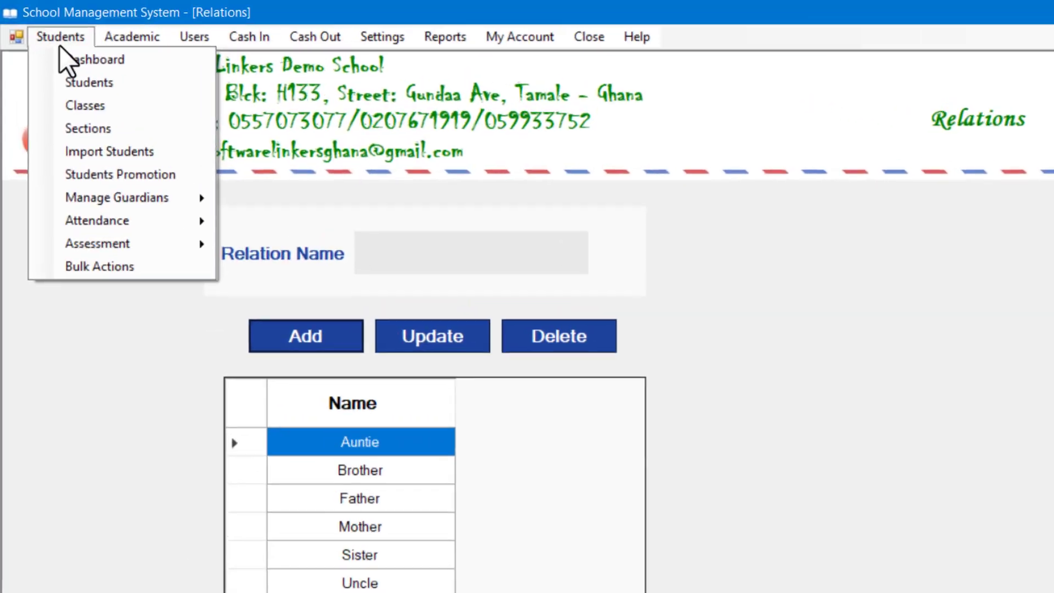
mouse_move(95, 161)
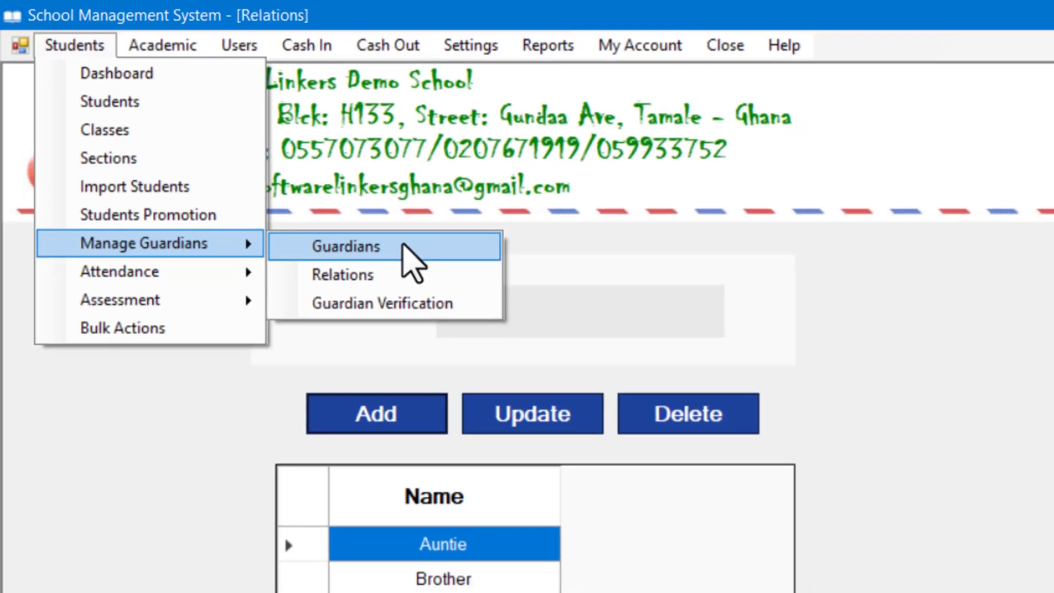
click(428, 264)
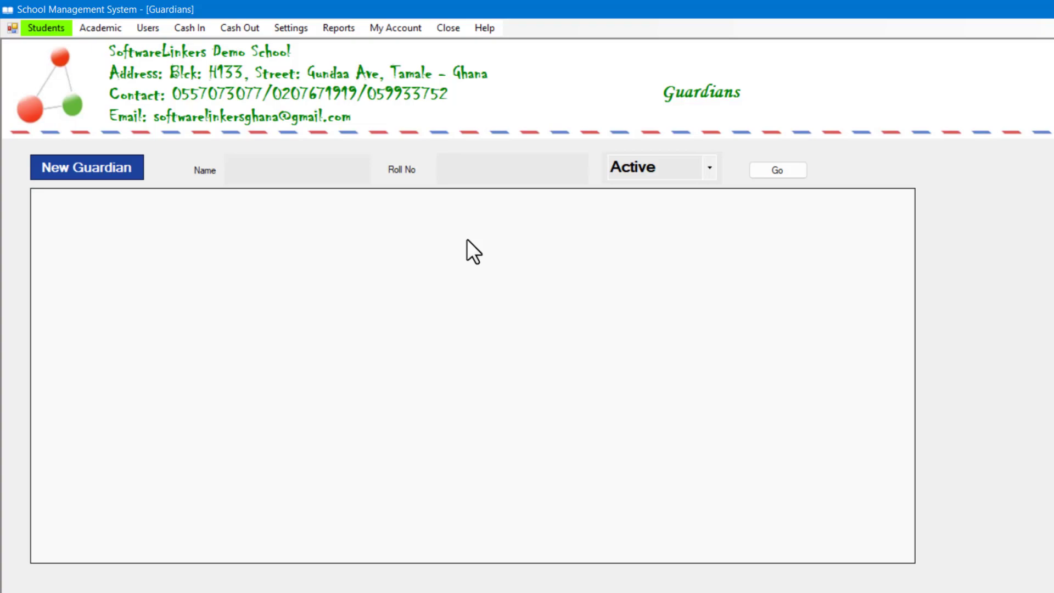
click(90, 172)
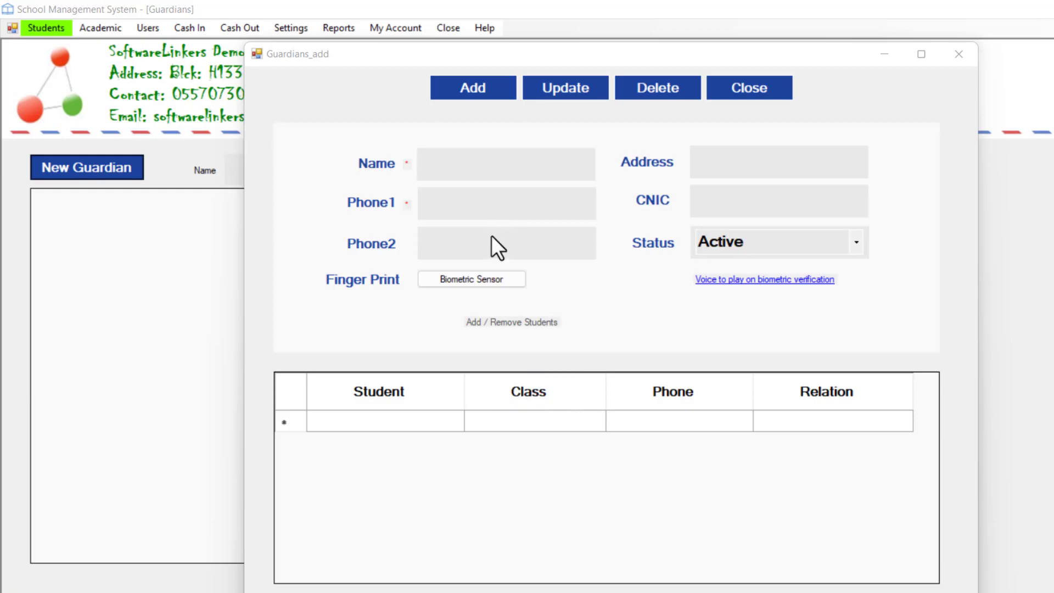
Enter the guardian's full name in Name and phone numbers in Phone1 and Phone2.
click(467, 165)
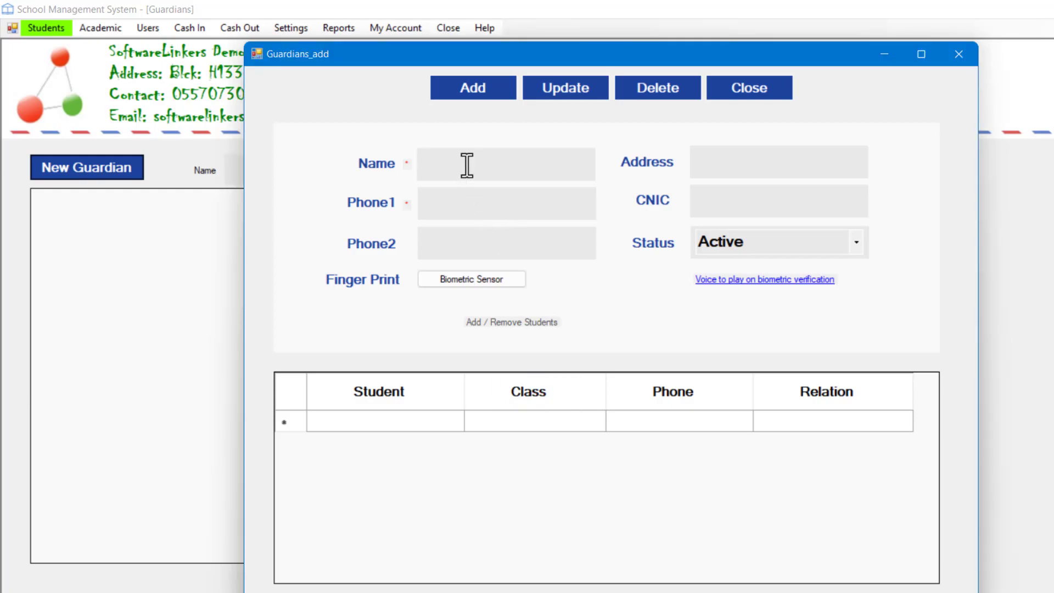
text(Khalid Doe)
click(484, 211)
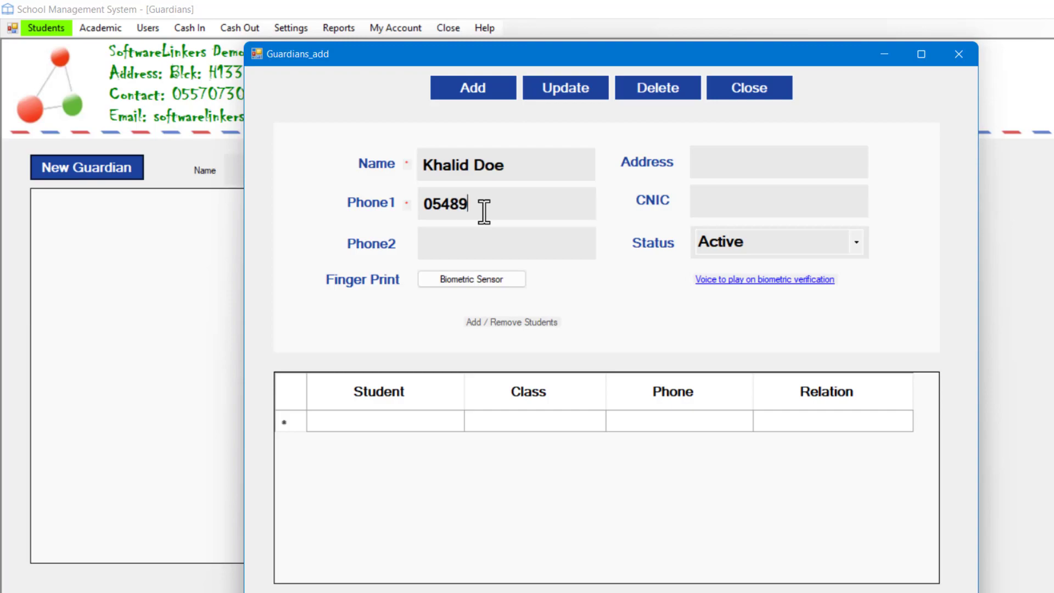
click(493, 242)
text(2)
key(BackSpace)
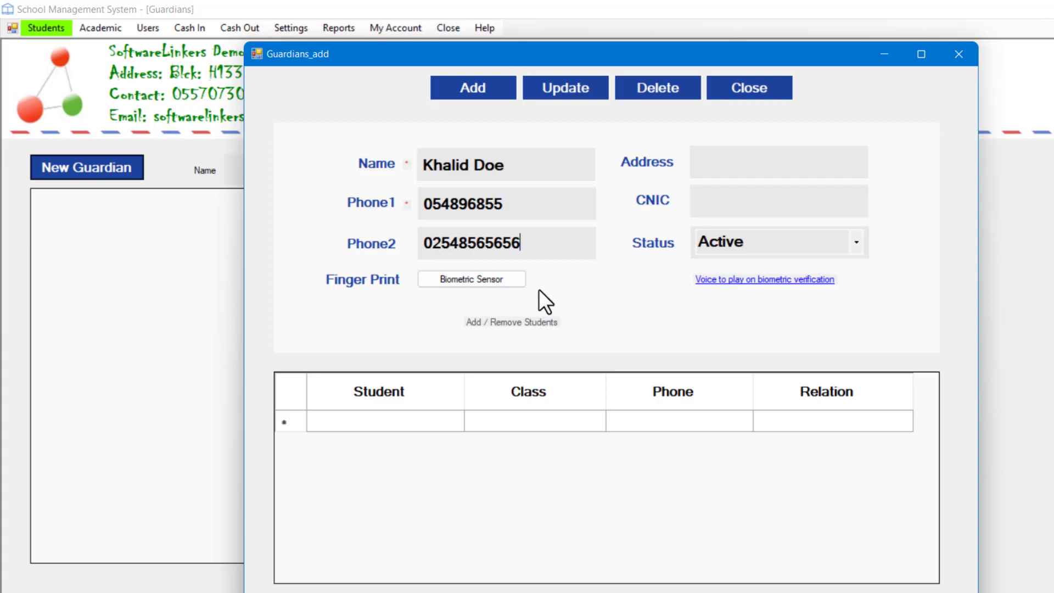
Enter the guardian's house address and the CNIC number with an uppercase prefix.
click(718, 162)
text(Hse No 362833)
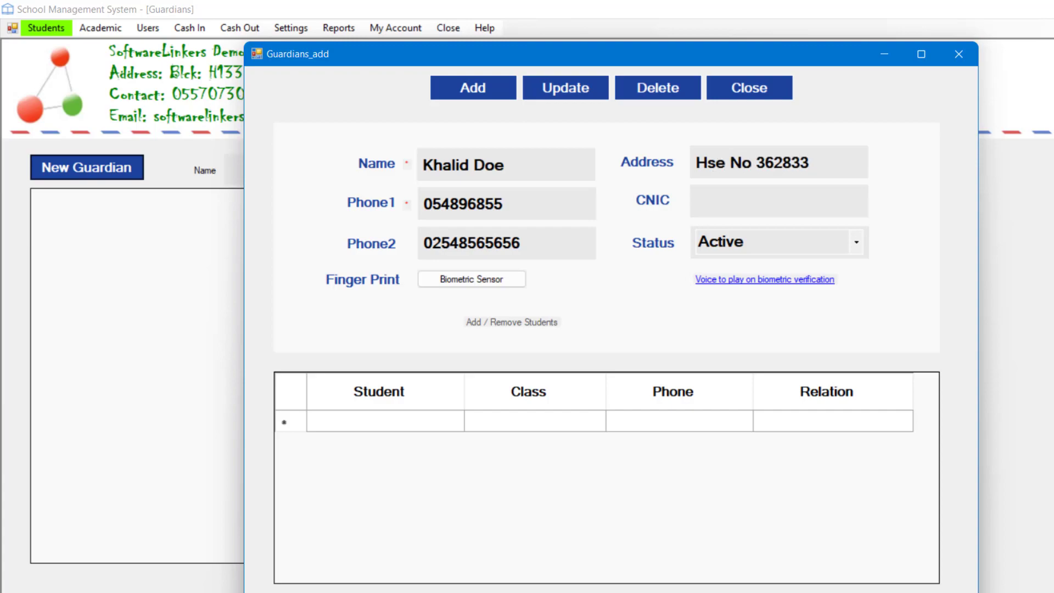
key(Tab)
text(gha-365743)
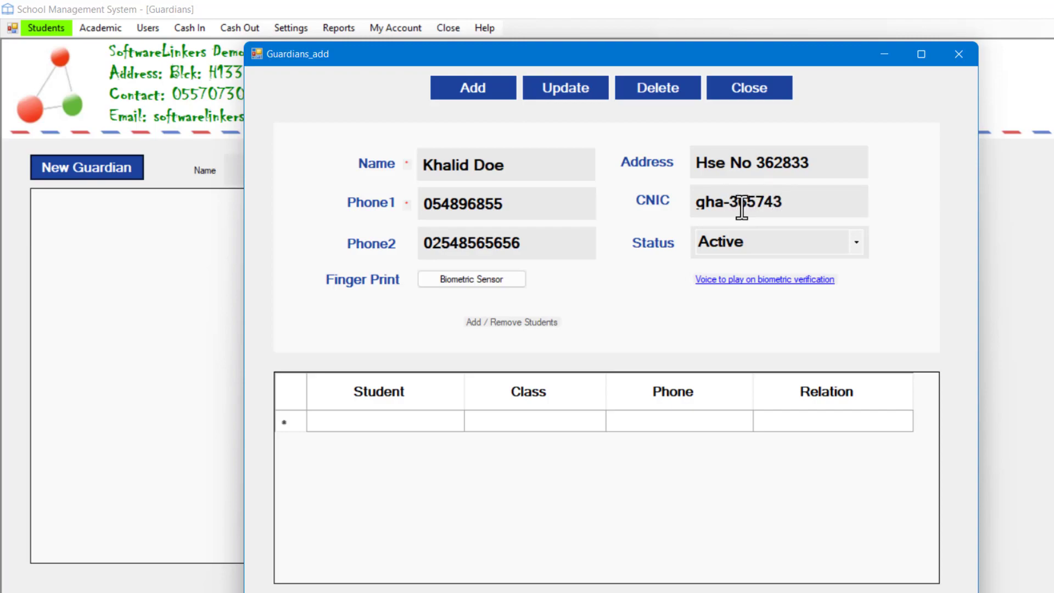
key(Left)
key(Left)
key(Left)
key(Left)
key(Left)
key(Left)
key(BackSpace)
key(BackSpace)
key(BackSpace)
text(GHA)
click(800, 202)
text(7)
text(-3)
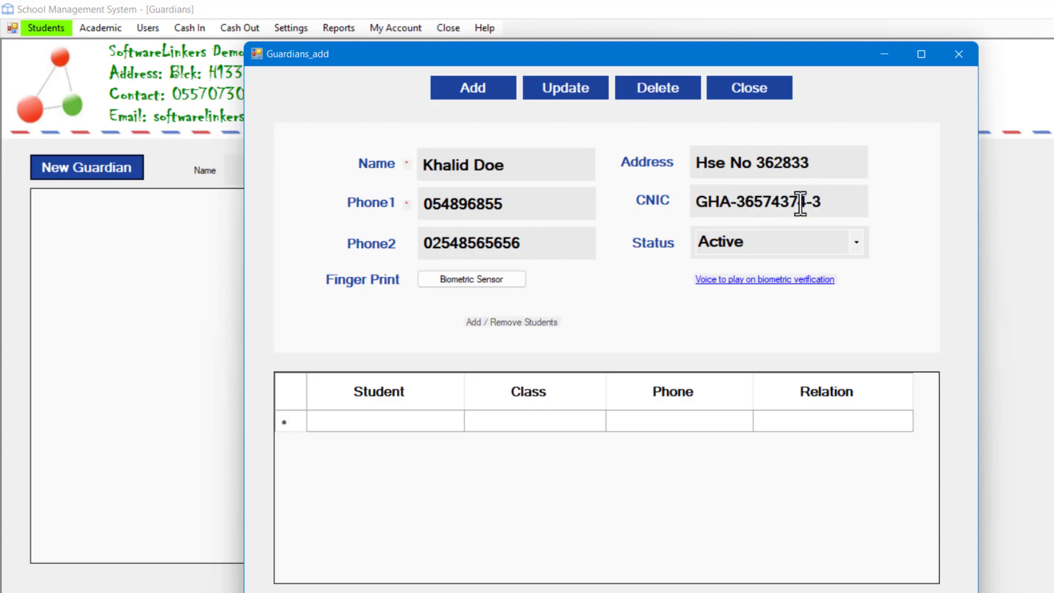
Keep the guardian's Status set to Active.
click(858, 239)
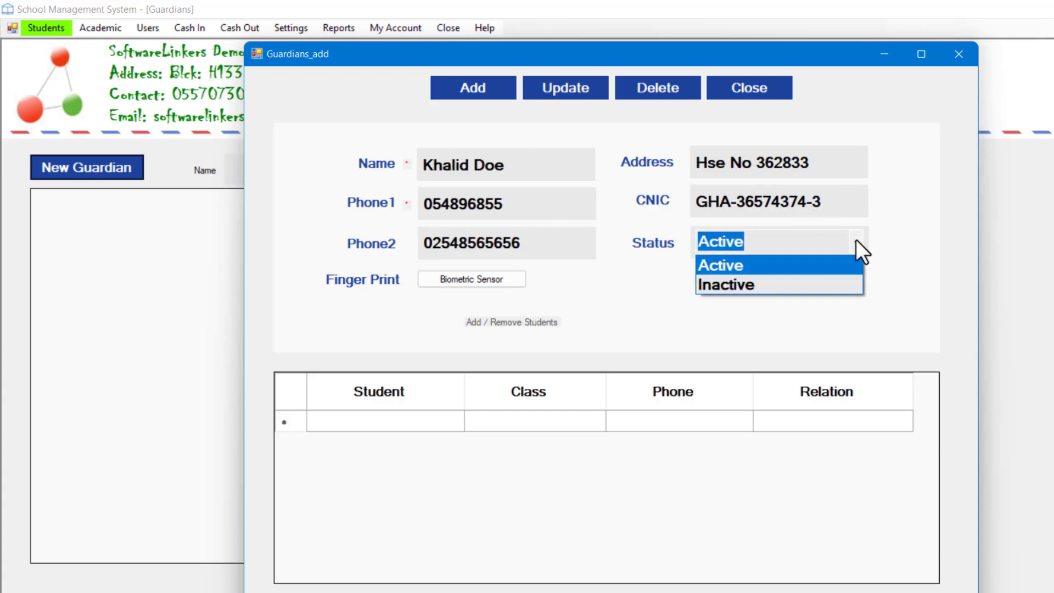
click(767, 268)
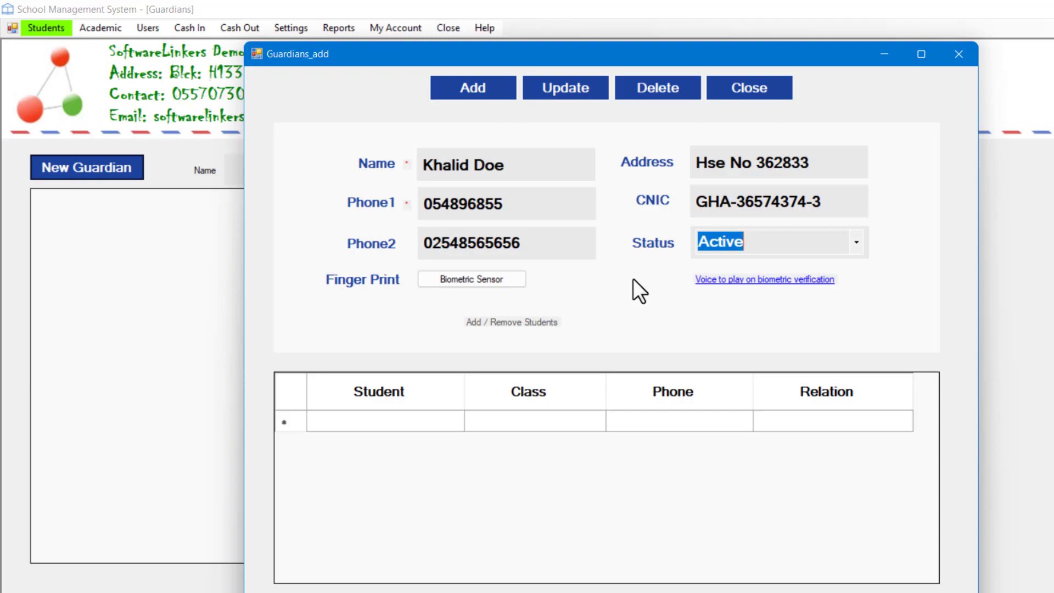
click(765, 241)
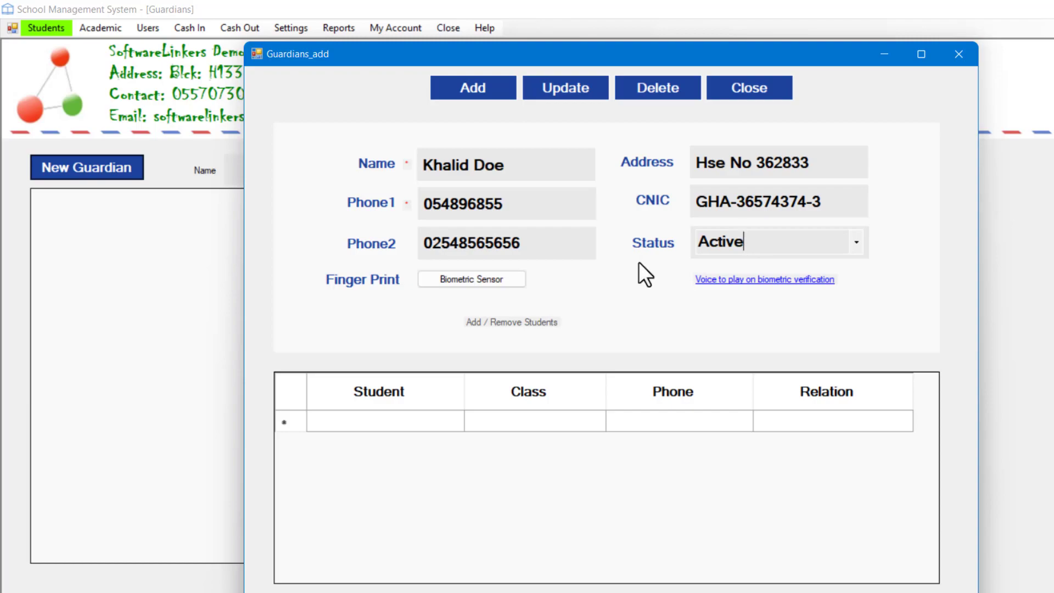
click(739, 279)
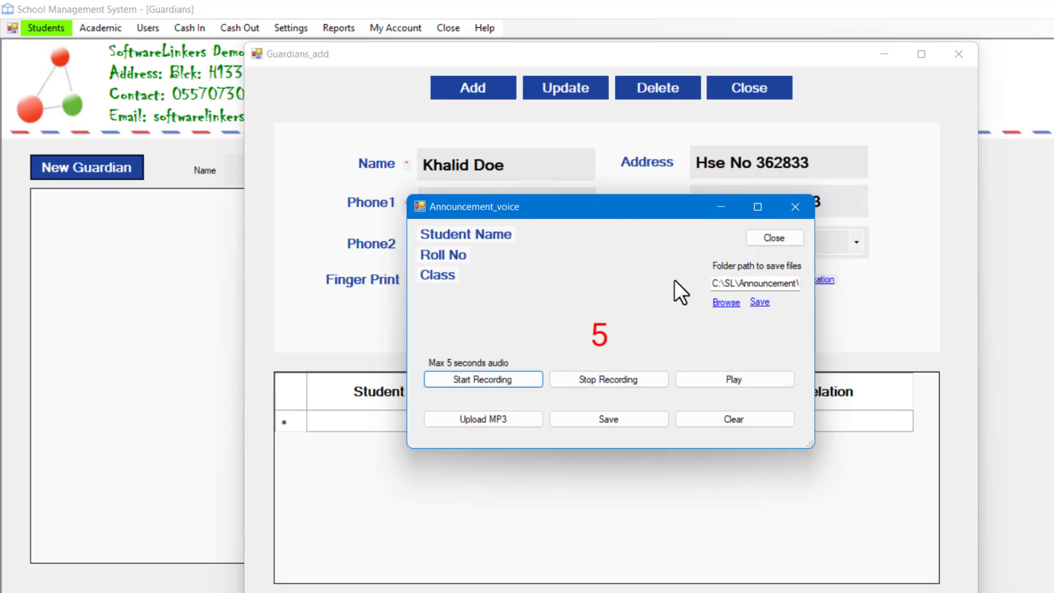
click(794, 206)
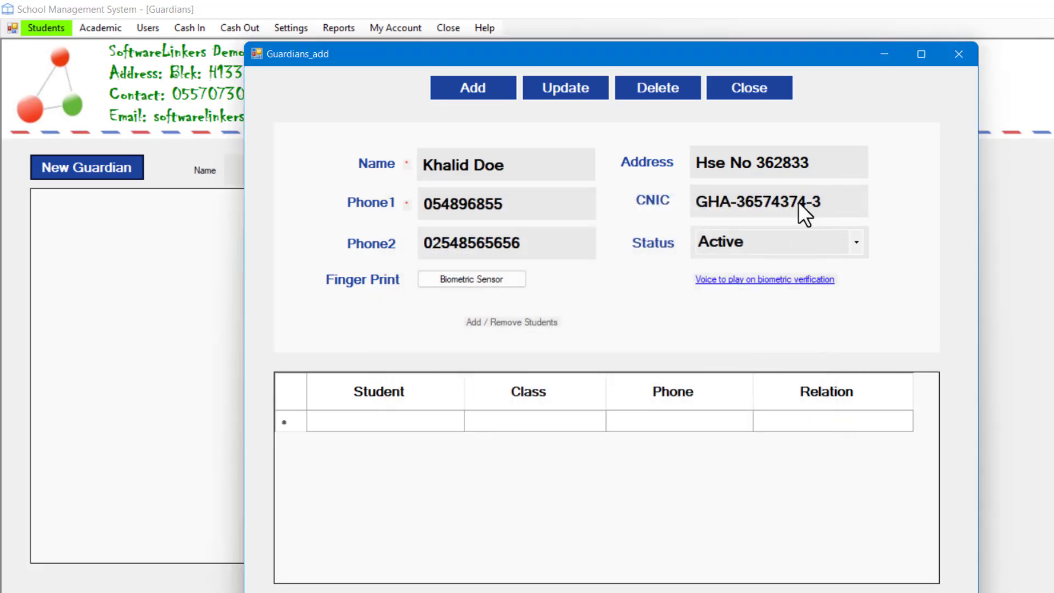
Add the guardian record and acknowledge the 'Record inserted successfully' message.
click(470, 95)
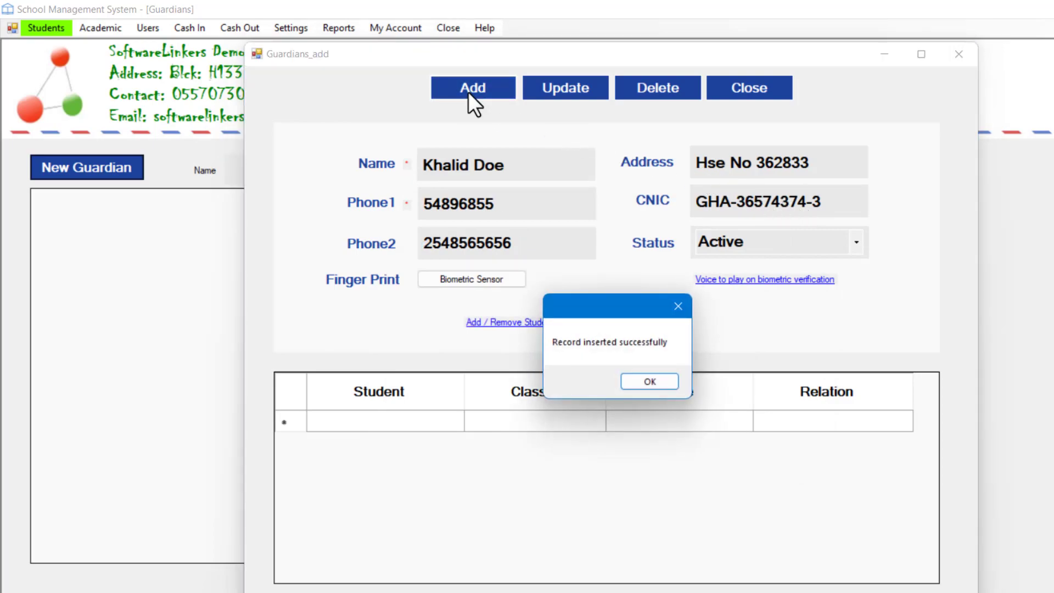
click(632, 380)
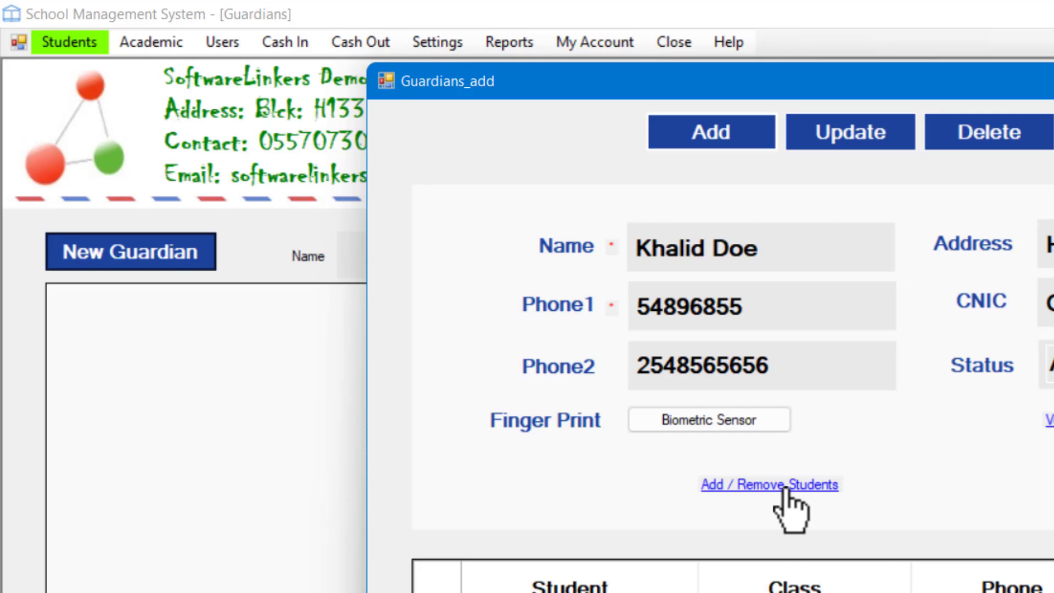
Link the selected Class1-A student to this guardian as Father, then close the linking window.
click(786, 487)
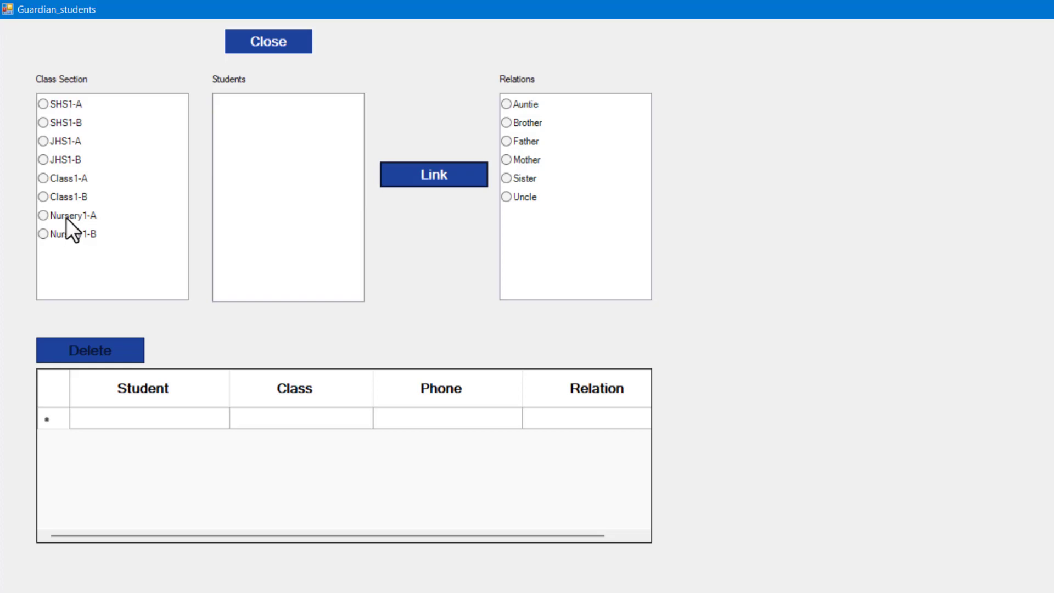
click(76, 180)
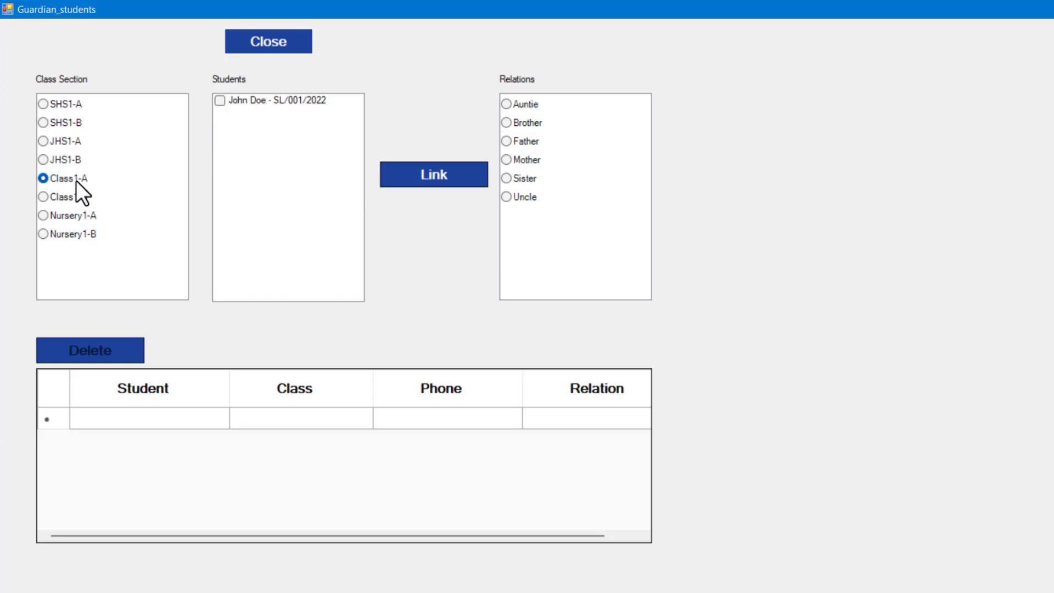
click(240, 104)
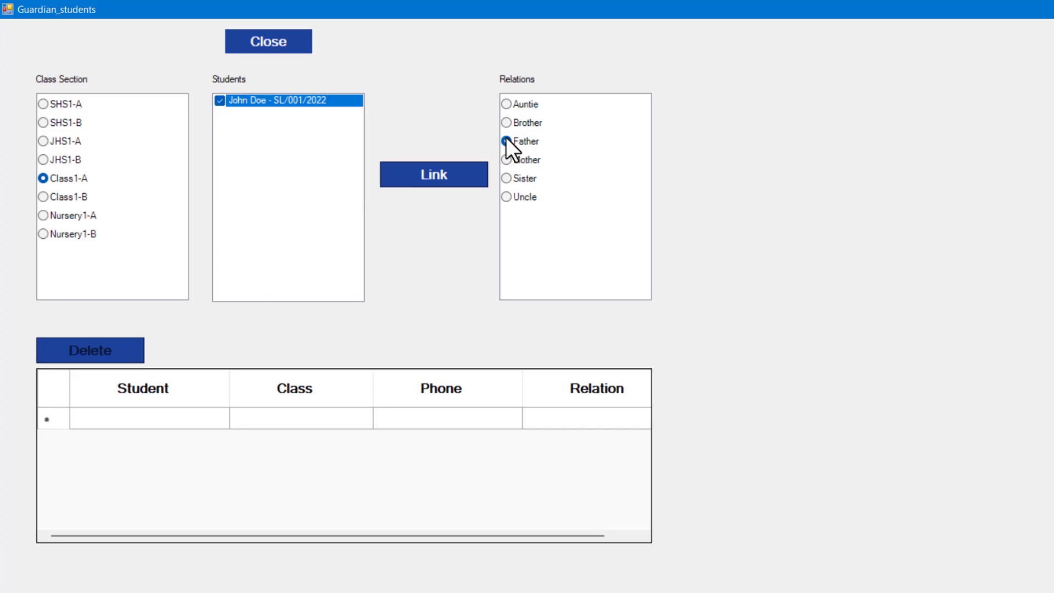
click(441, 185)
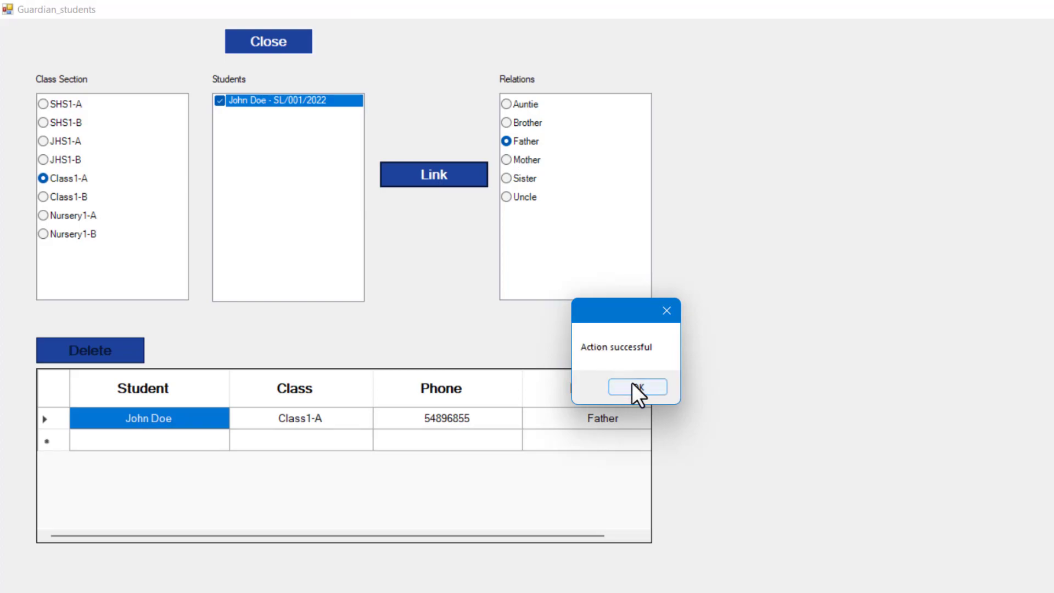
click(631, 384)
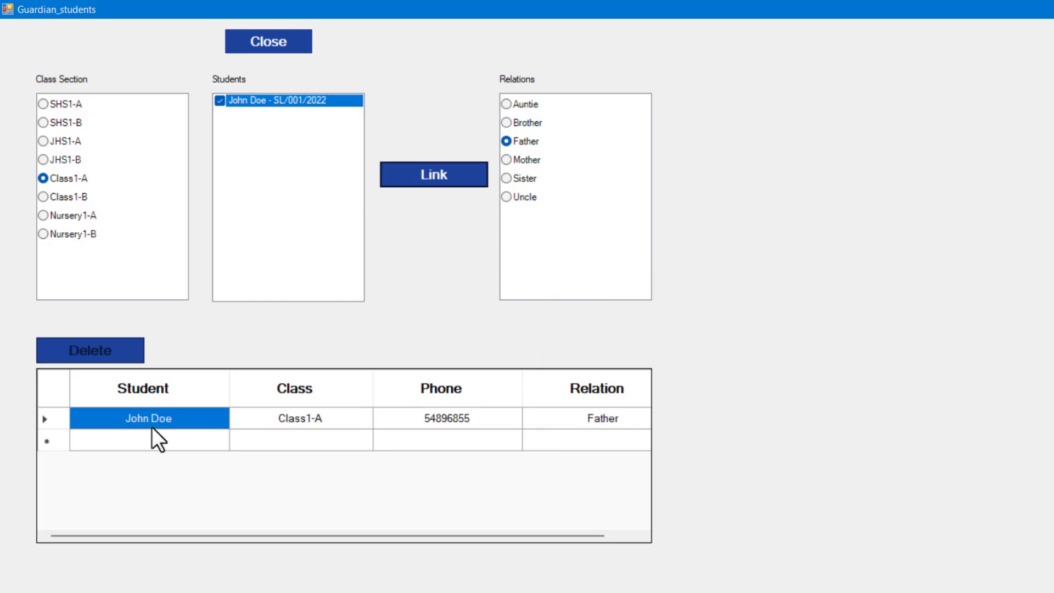
click(274, 44)
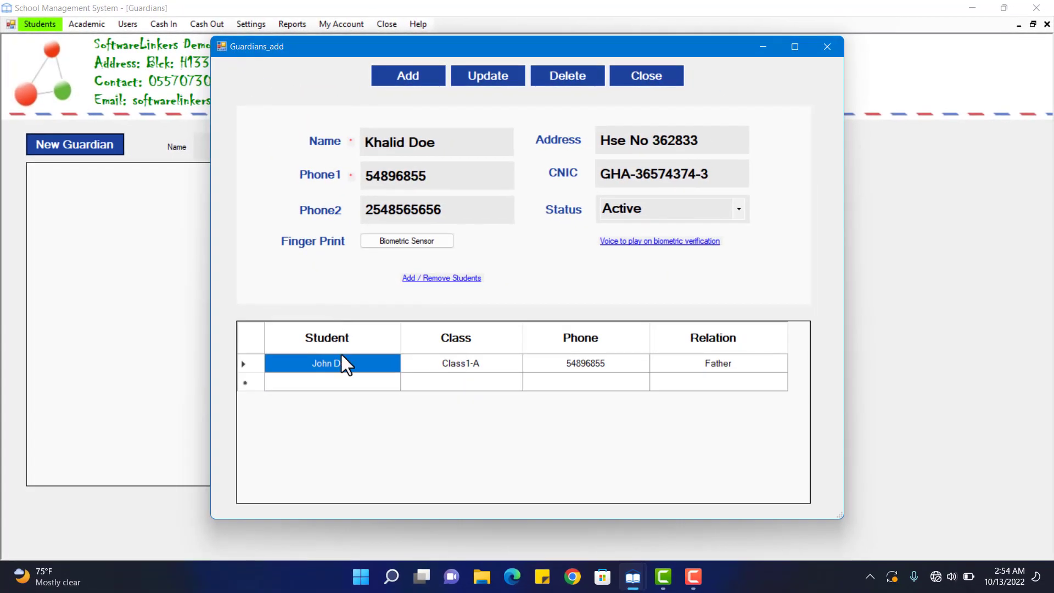